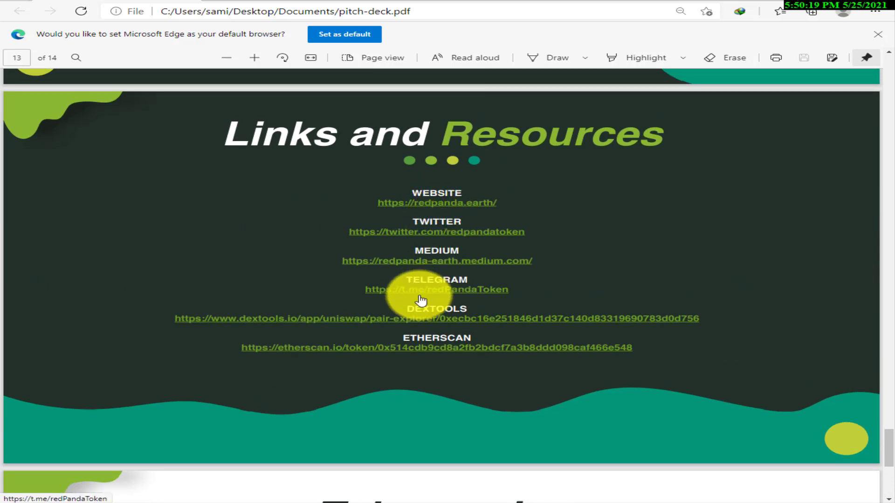
- Read the pitch deck's Links and Resources and Tokenomics pages, and switch to the RedPanda Earth website in Chrome
scroll(422, 326, "down", 3)
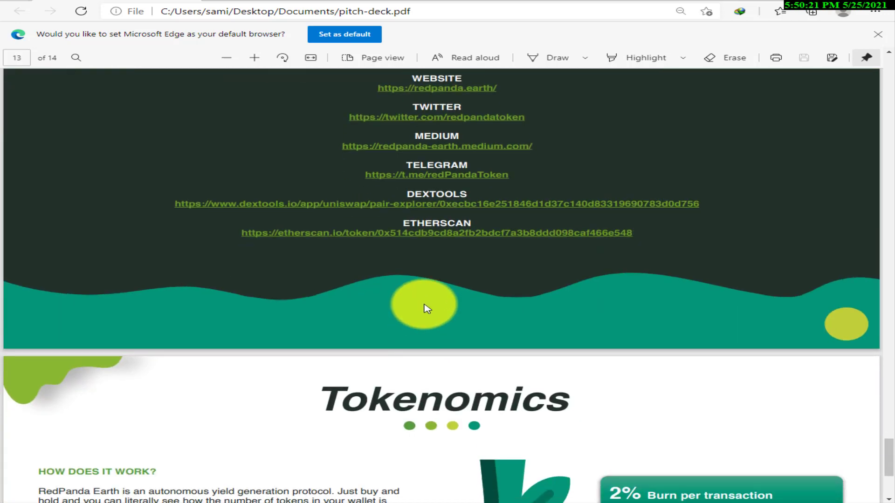
scroll(421, 243, "down", 6)
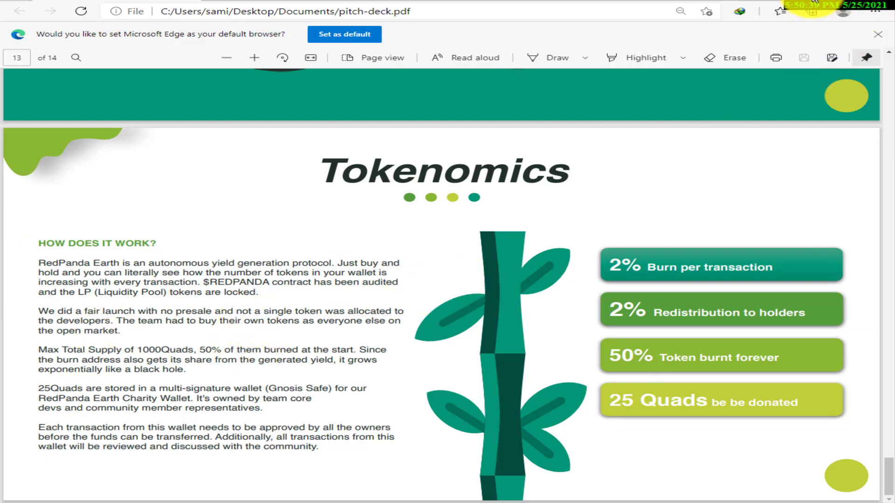
left_click(676, 496)
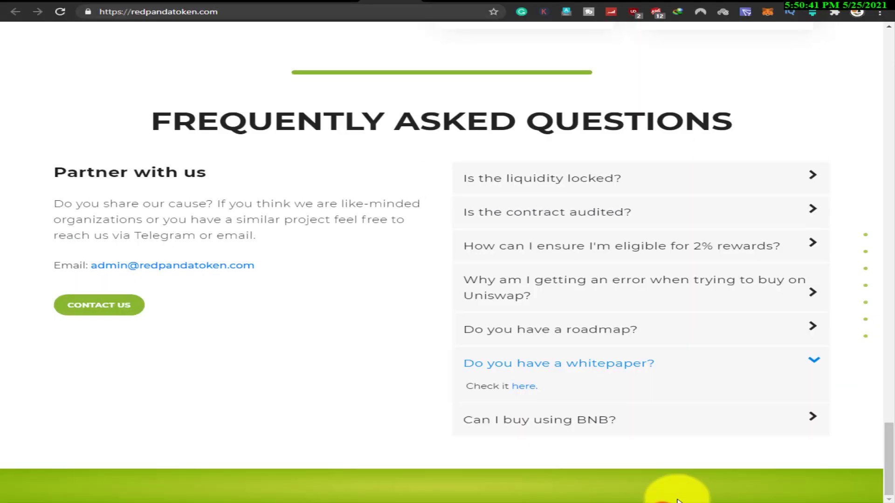
scroll(405, 149, "up", 20)
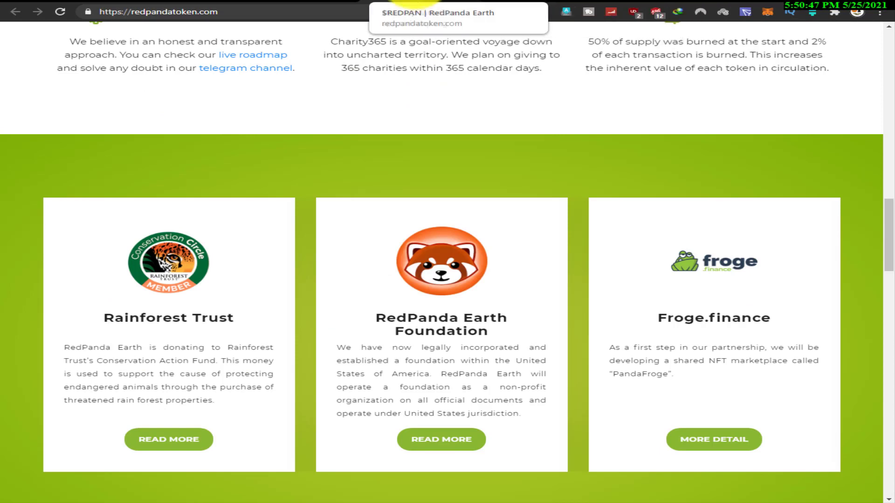
- Open the MetaMask Chrome Web Store page in a new tab from the "metamask chrome extension" search results
left_click(597, 2)
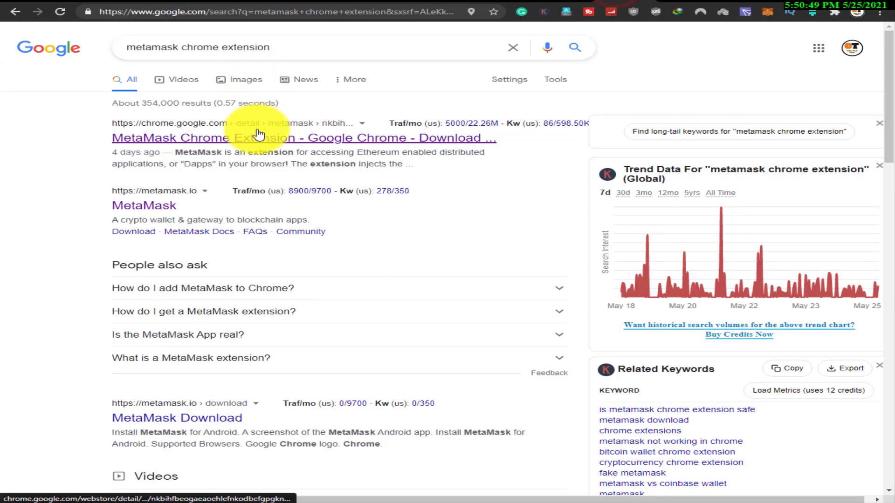
right_click(284, 146)
left_click(289, 146)
right_click(326, 144)
left_click(340, 152)
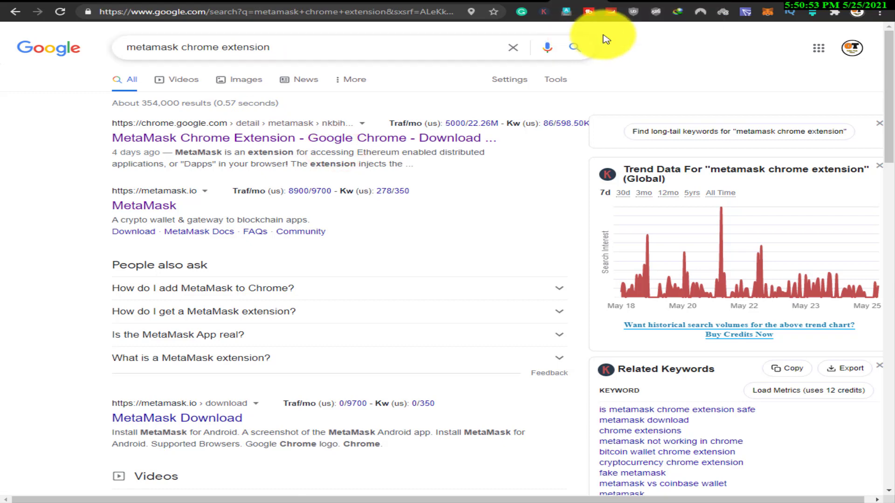
left_click(620, 1)
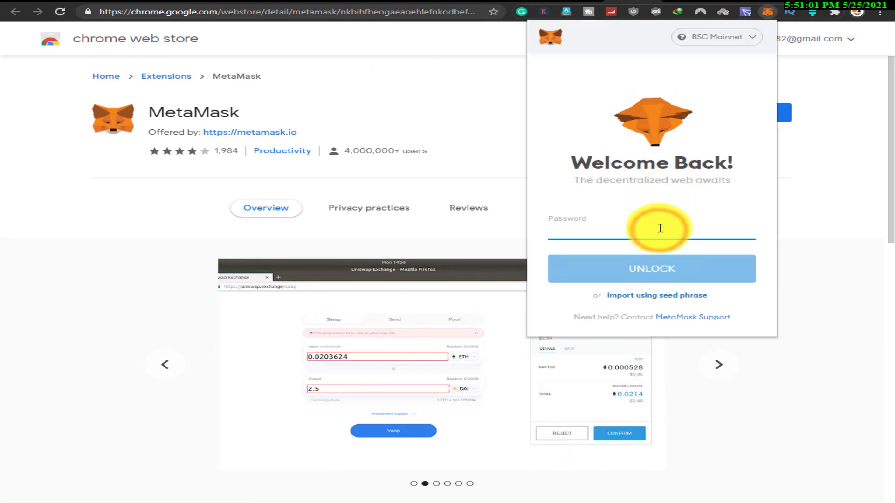
- Unlock the MetaMask wallet extension by entering the wallet password
left_click(660, 228)
type("*")
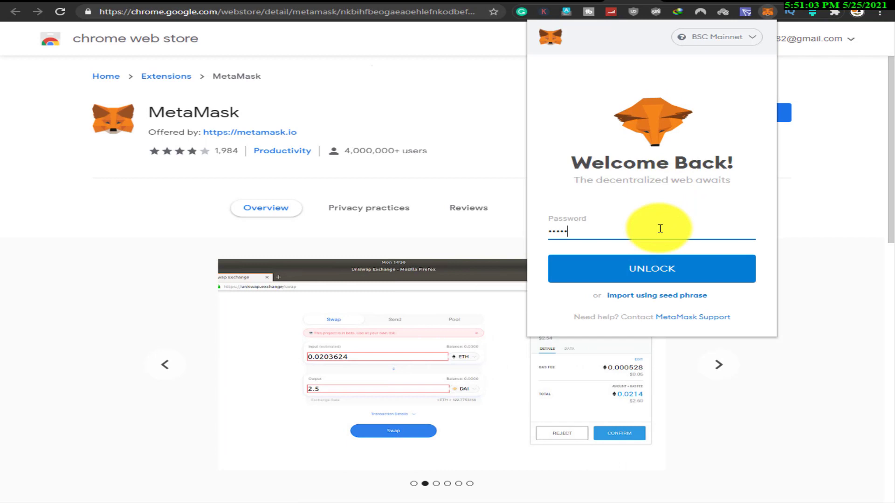
key("Return")
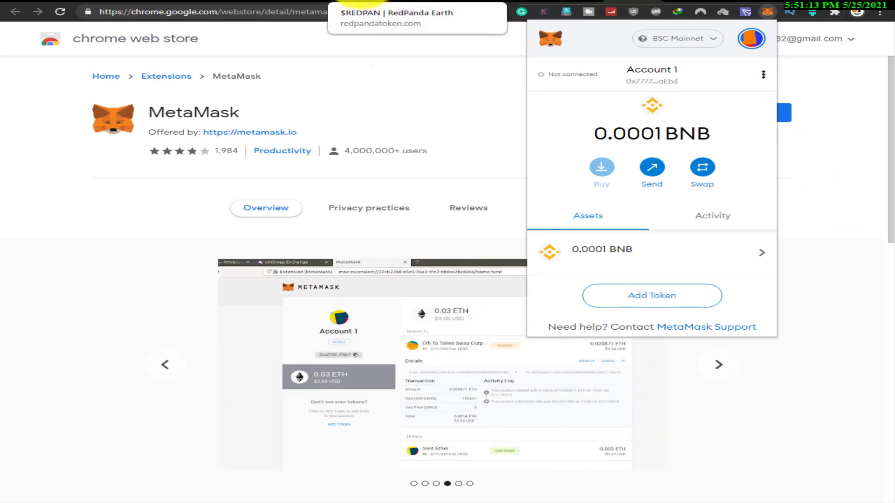
- Open the Buy on Uniswap link from the RedPanda Earth website in a new tab and show that tab
left_click(545, 2)
scroll(391, 164, "up", 3)
scroll(390, 164, "down", 7)
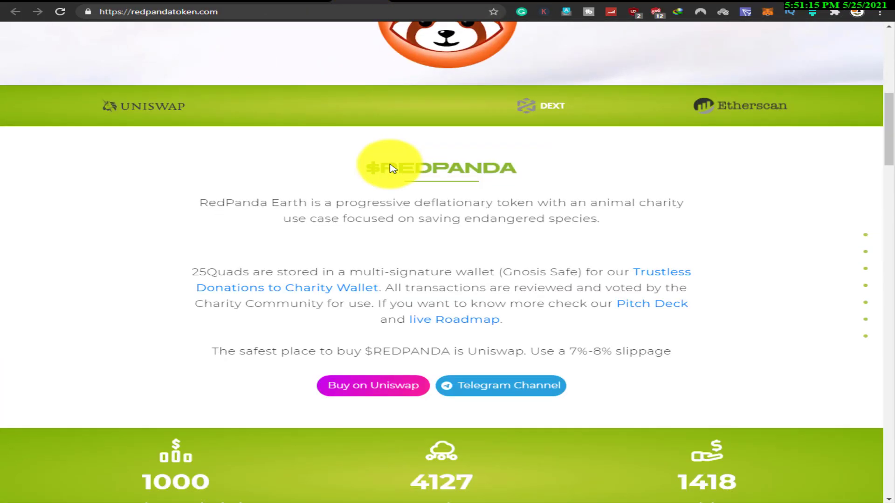
right_click(385, 387)
left_click(425, 275)
left_click(381, 2)
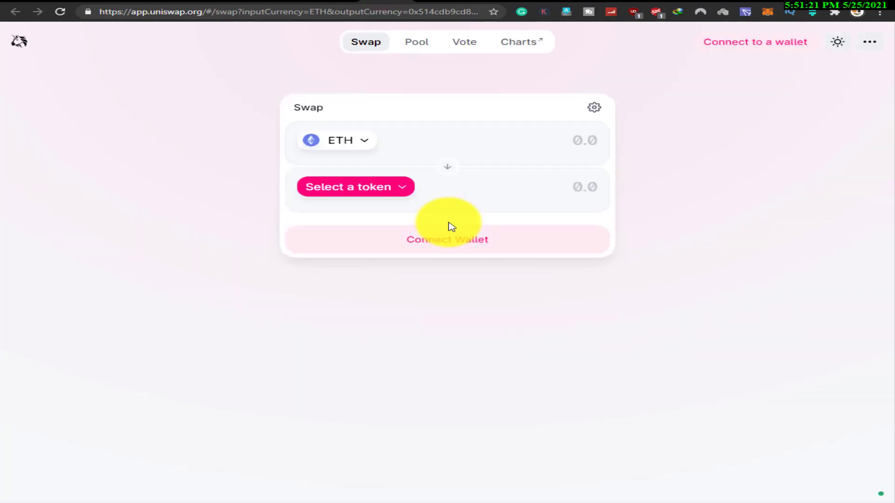
- Connect MetaMask Account 1 to Uniswap and dismiss the network notice
left_click(745, 46)
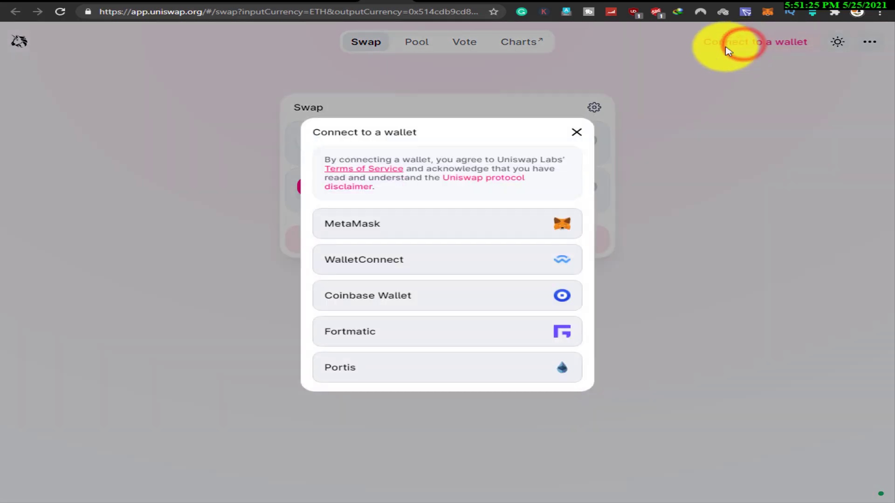
left_click(455, 223)
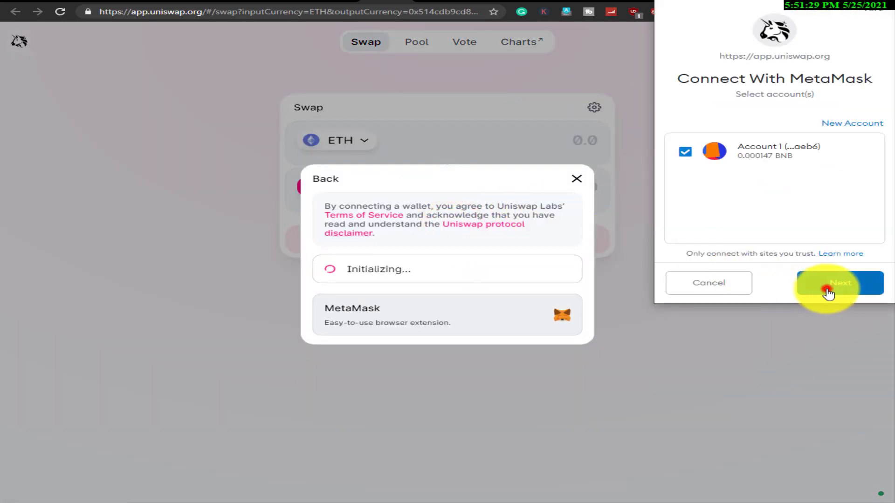
left_click(826, 289)
left_click(828, 292)
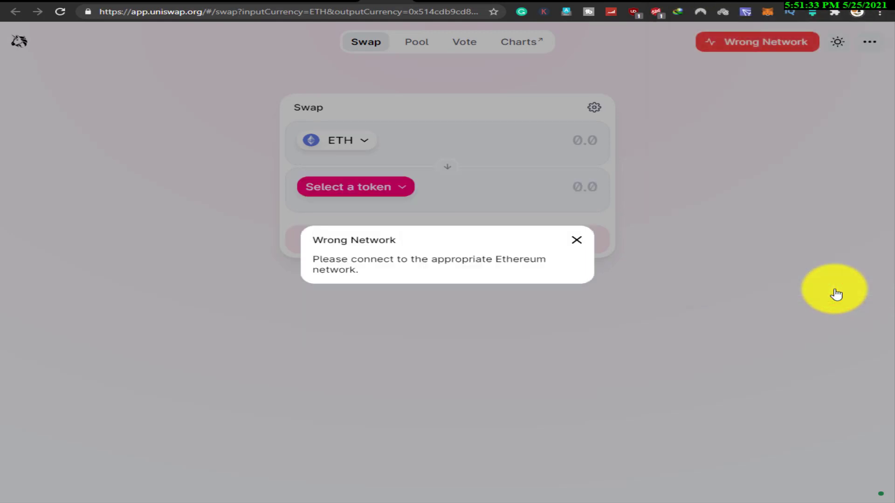
left_click(576, 241)
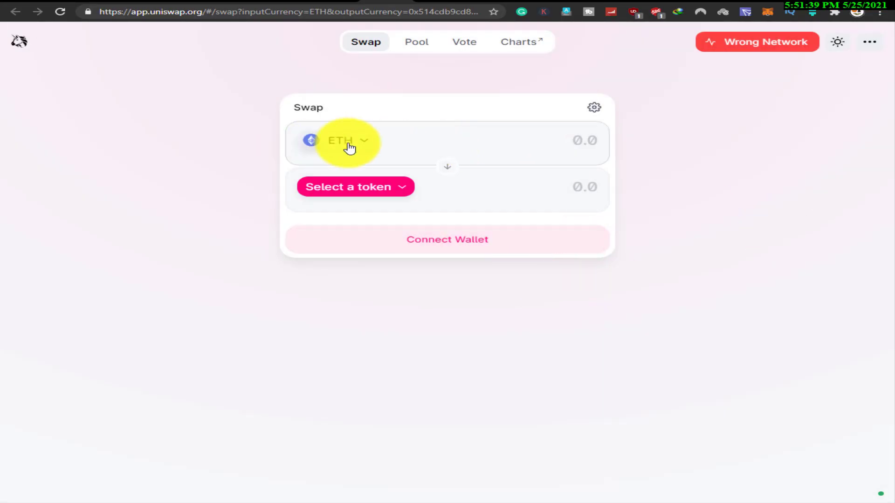
left_click(751, 52)
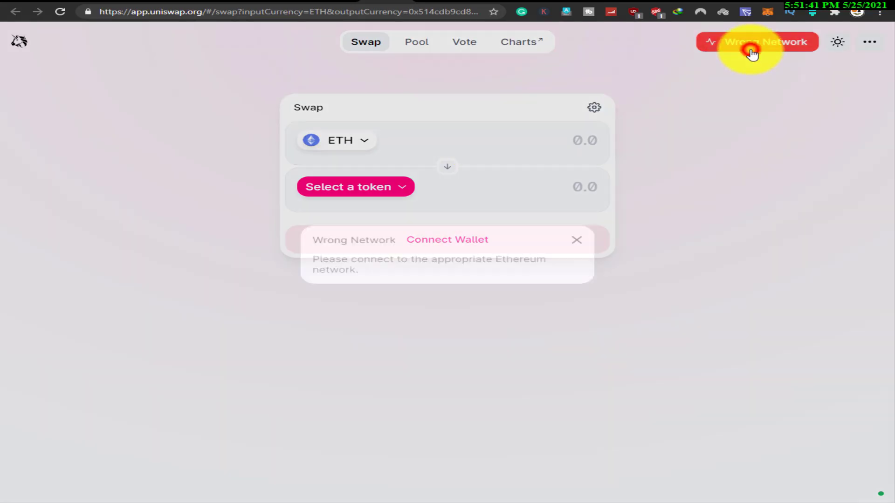
left_click(575, 240)
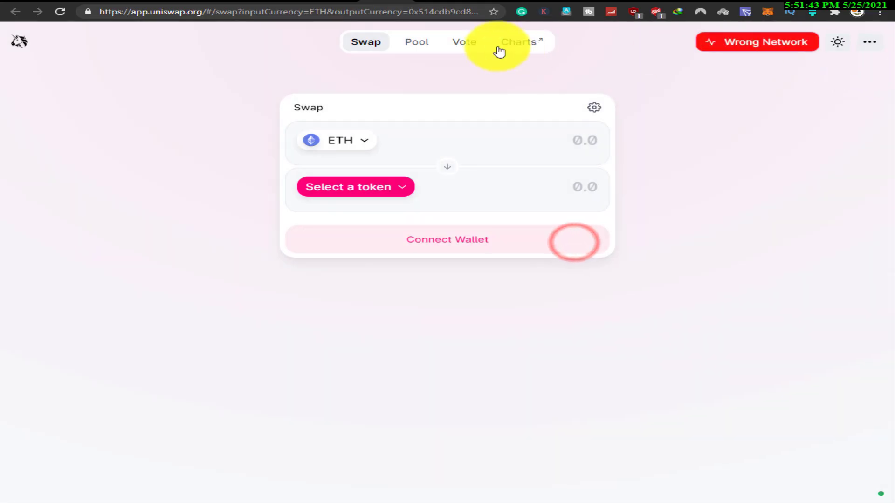
- Look through Uniswap's Pool, Vote and Charts pages, and return to the Uniswap app
left_click(417, 47)
left_click(463, 46)
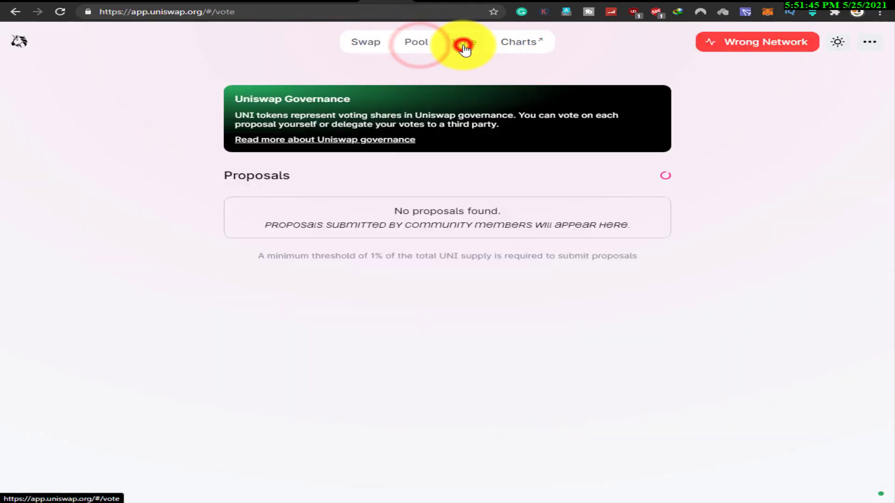
left_click(533, 43)
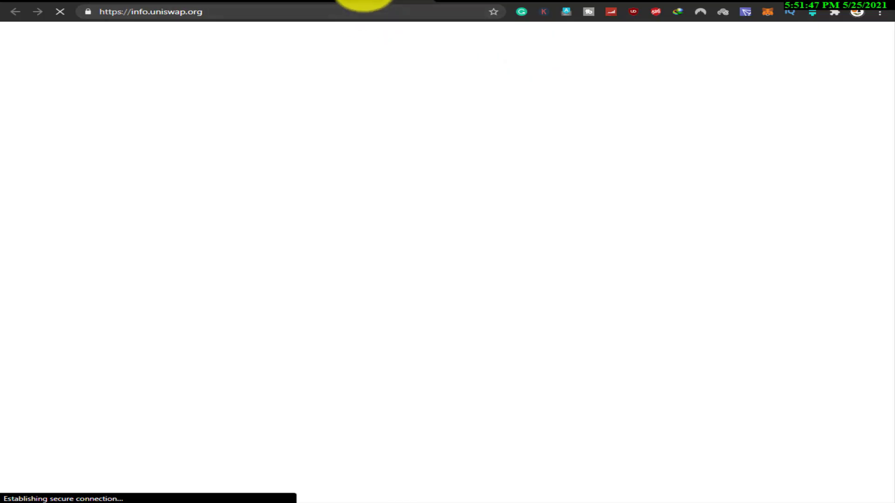
left_click(364, 2)
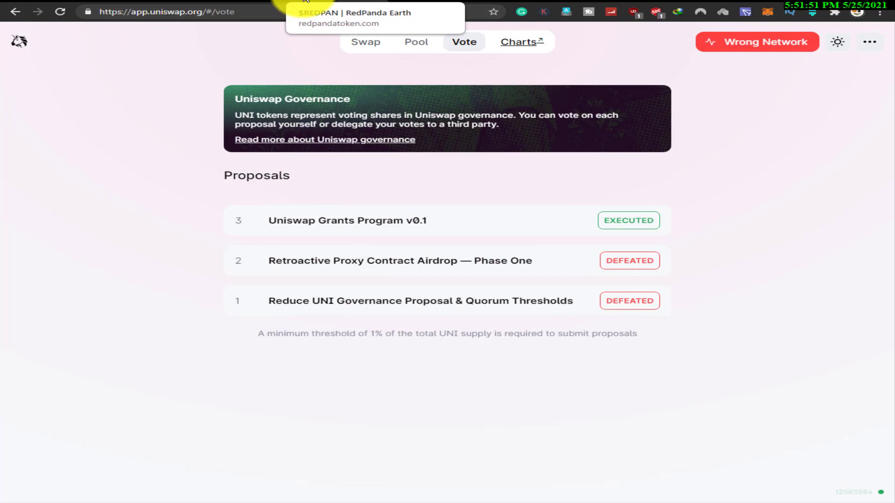
- On the Swap page, find "redp" in the token list and import REDPANDA as the token to swap from
left_click(359, 44)
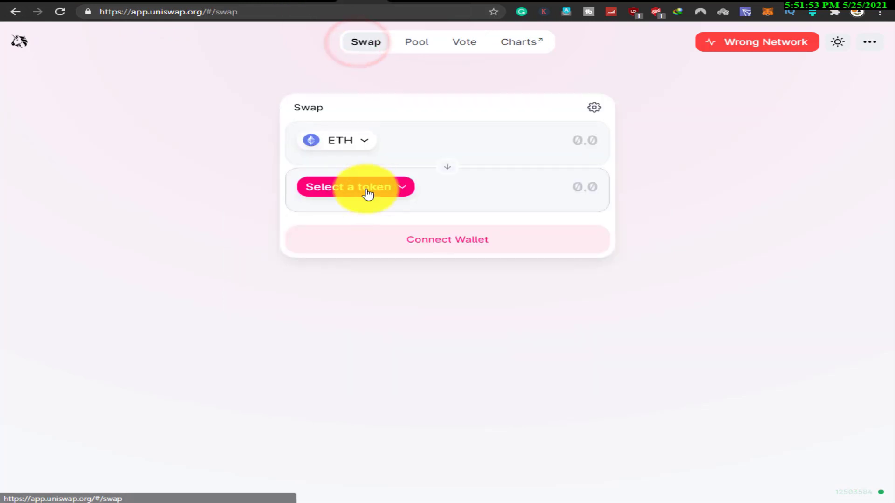
left_click(365, 148)
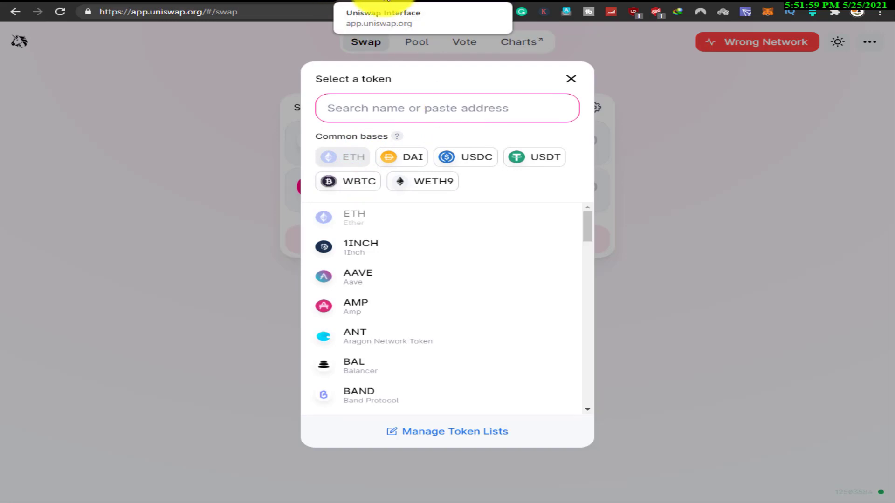
type("ref")
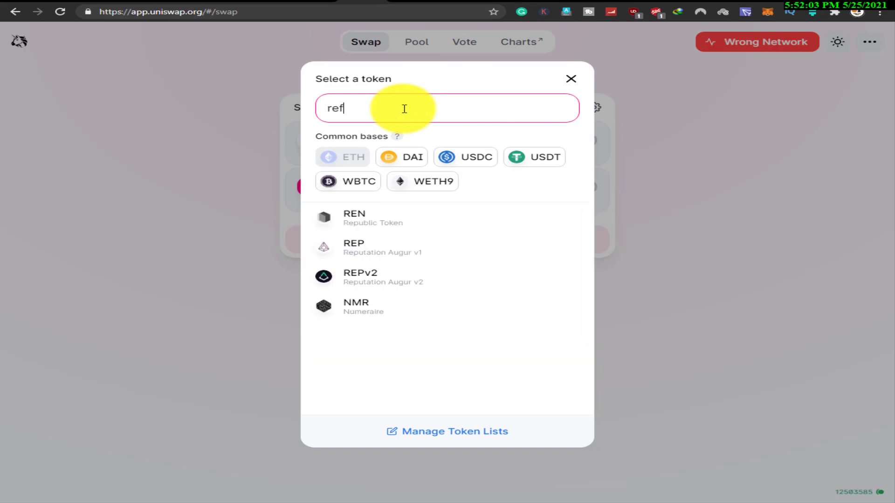
key("BackSpace")
type("dp")
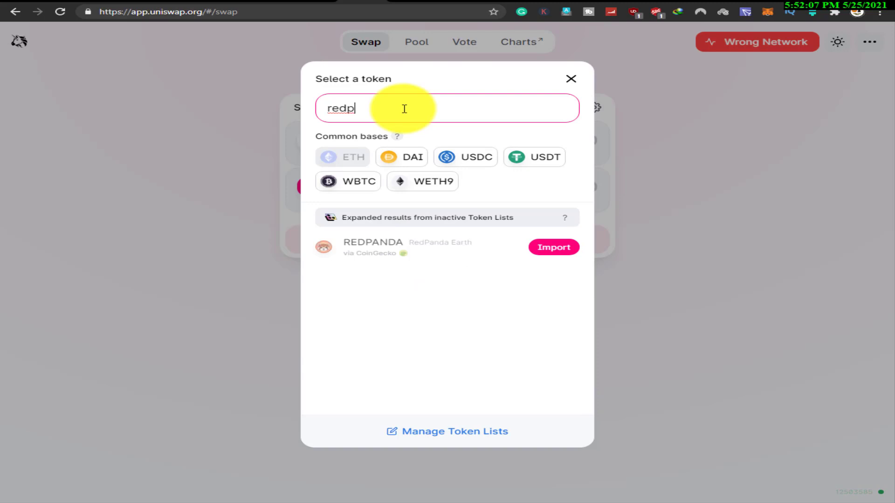
left_click(544, 248)
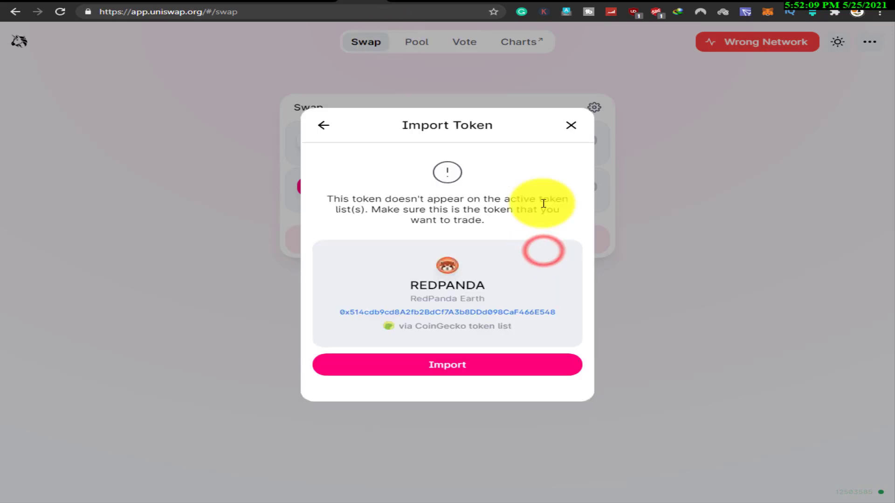
left_click(482, 365)
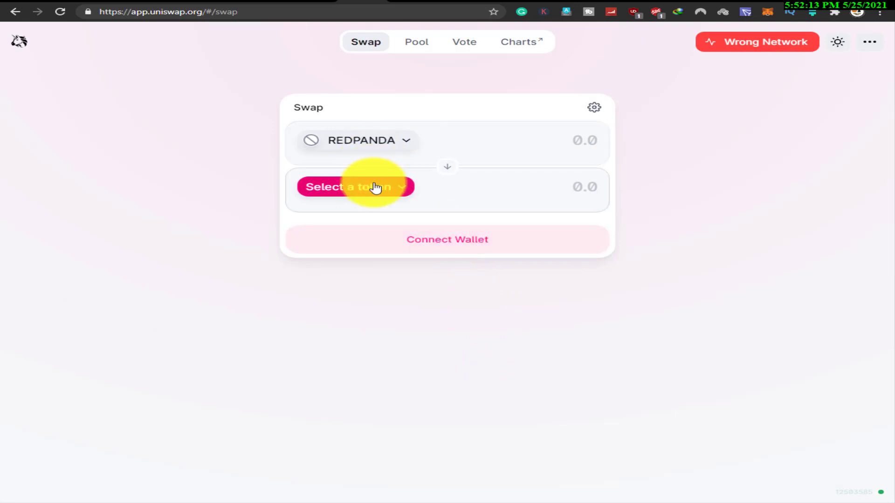
left_click(397, 148)
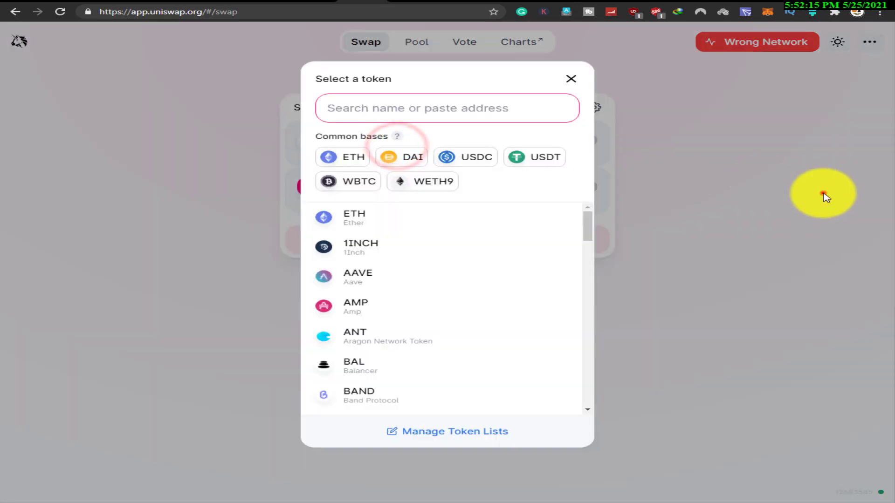
left_click(826, 193)
- Return to the RedPanda Earth website and open a fresh Uniswap swap page from its Uniswap link
left_click(336, 2)
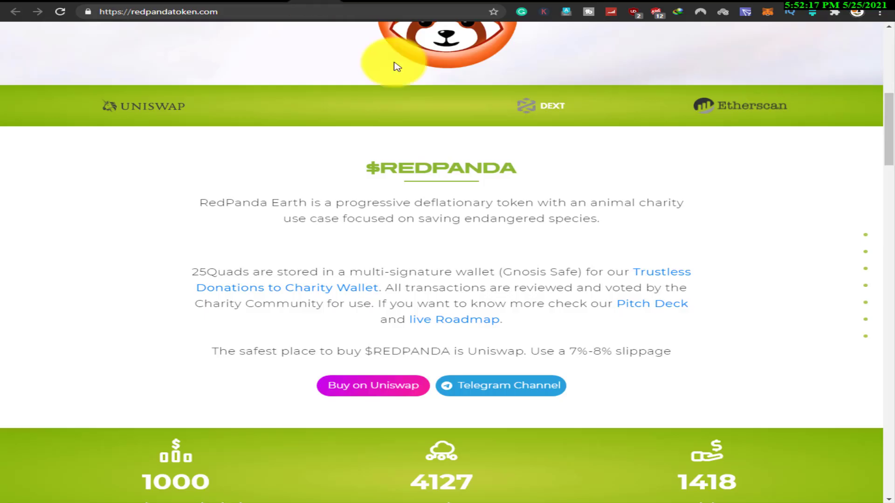
scroll(565, 344, "down", 2)
scroll(536, 359, "up", 5)
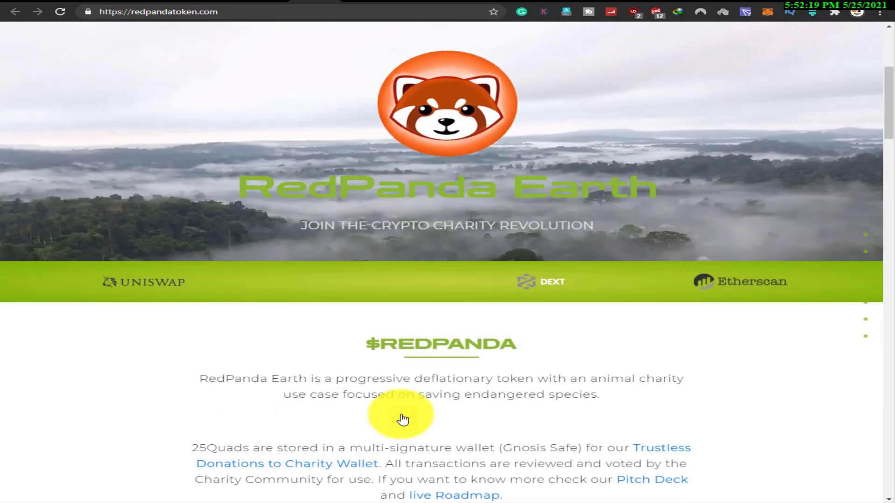
left_click(141, 284)
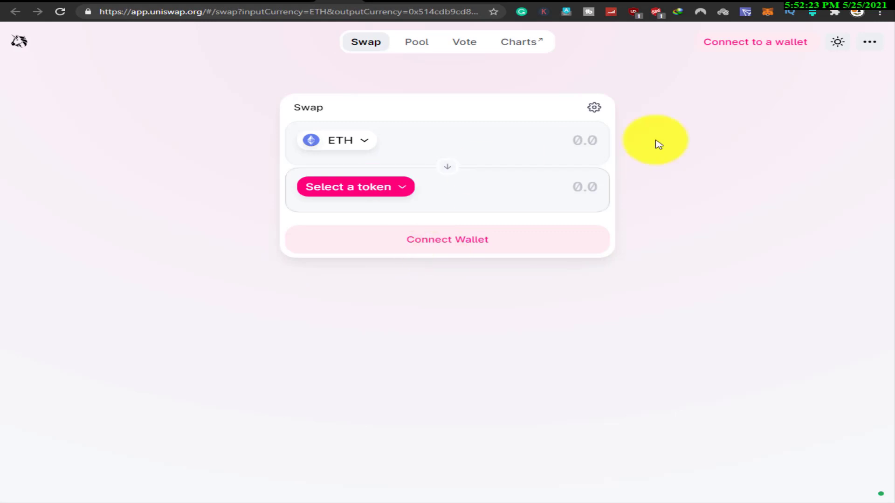
left_click(783, 39)
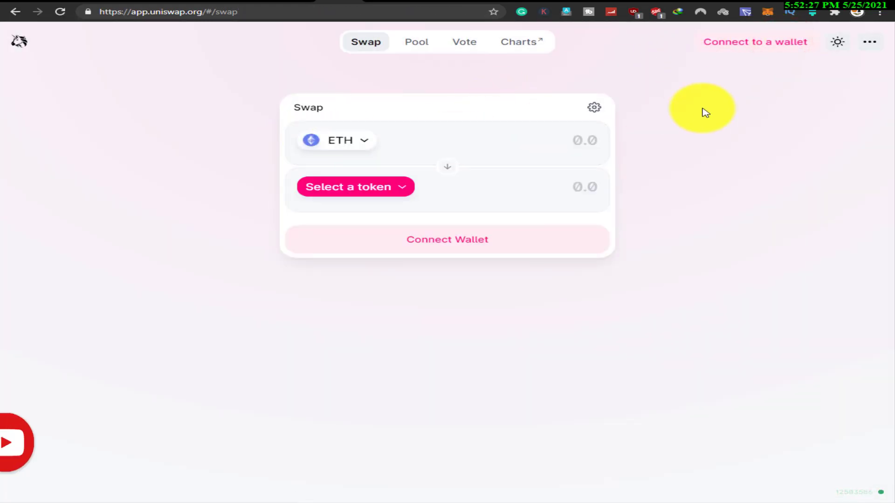
- Search the token list for "redpa" and import REDPANDA as the token to receive for ETH
left_click(379, 190)
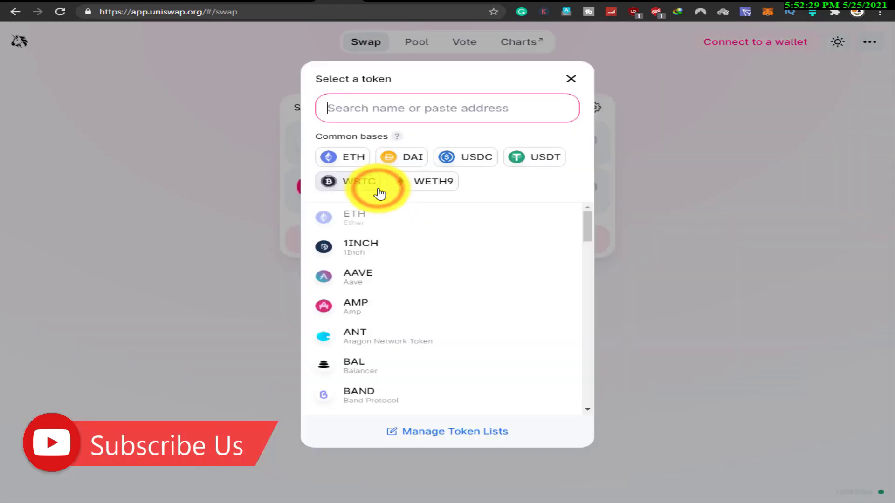
left_click(379, 111)
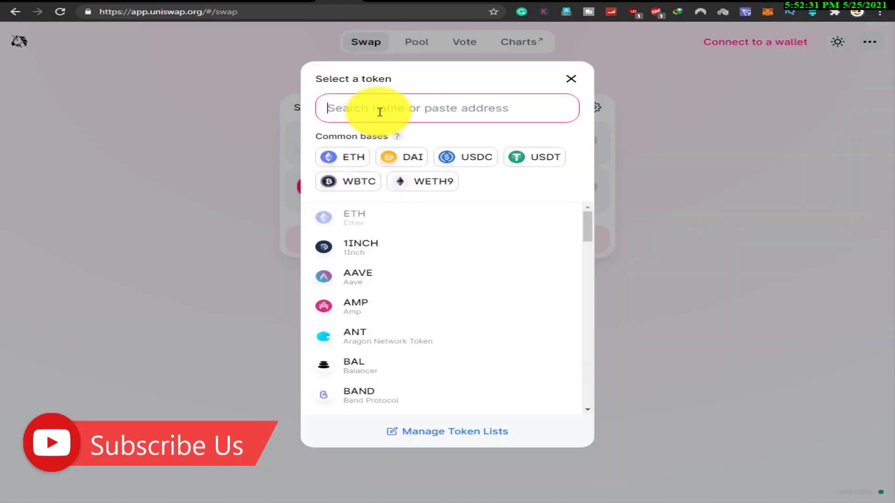
type("re")
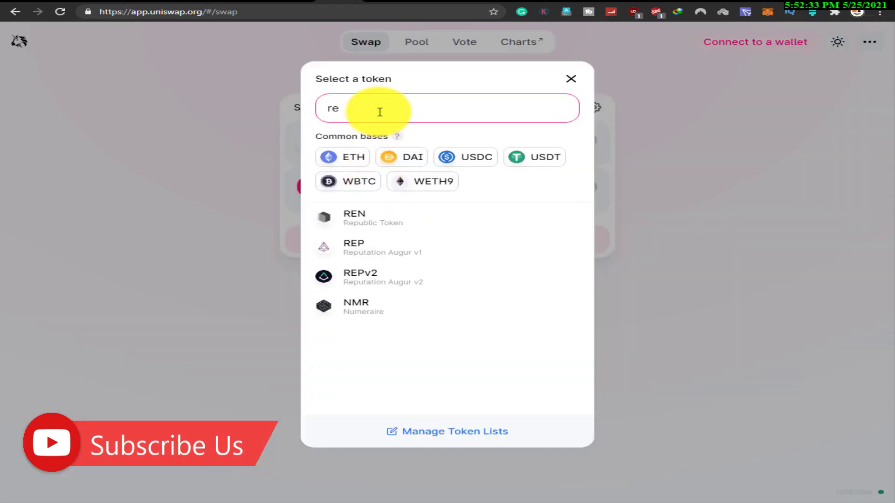
type("d")
type("ps")
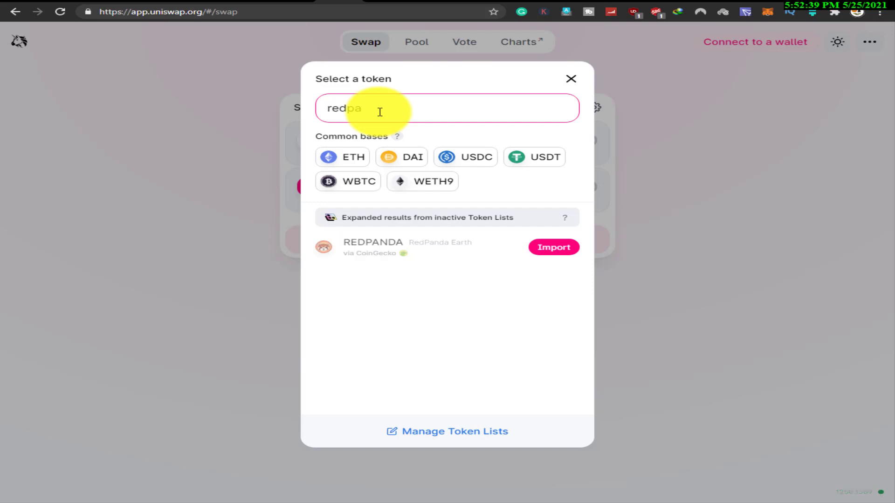
type("a")
left_click(540, 249)
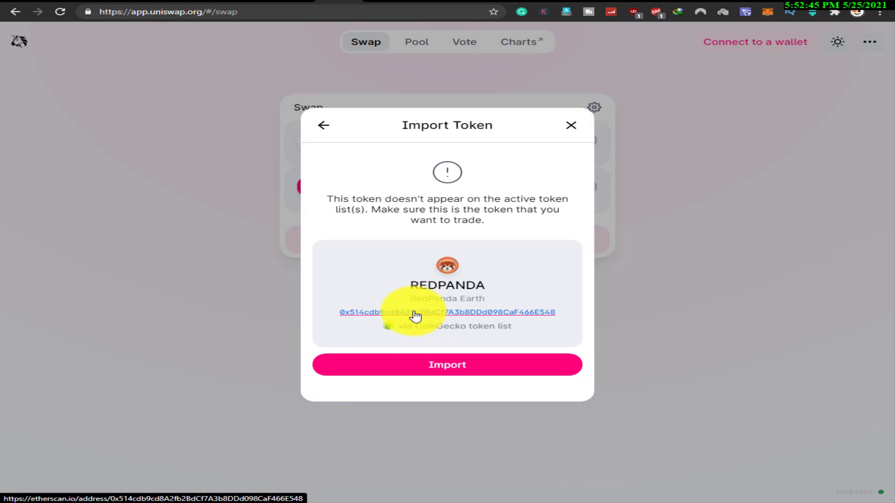
left_click(458, 371)
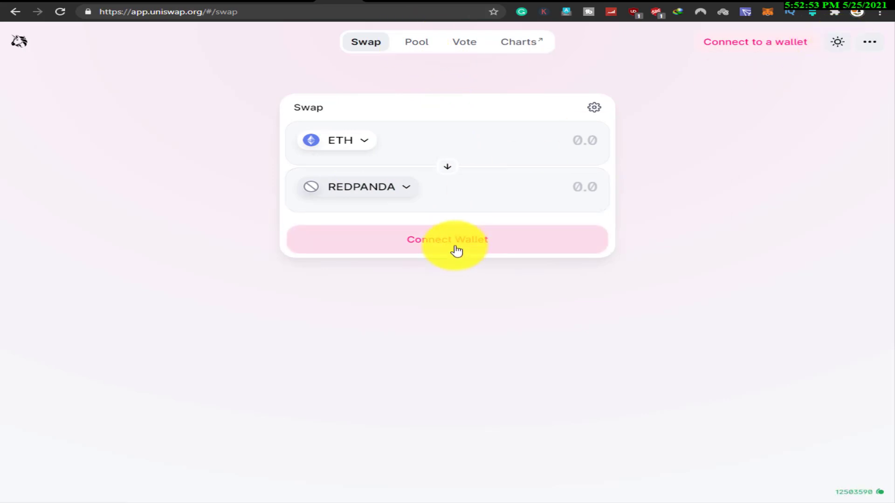
- Switch the MetaMask wallet's network to Ethereum Mainnet and close the wallet popup
left_click(761, 13)
left_click(678, 39)
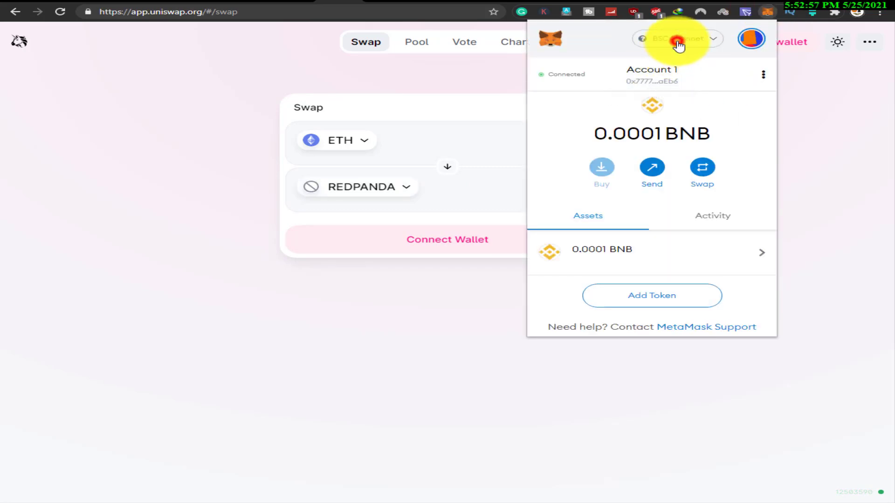
left_click(630, 116)
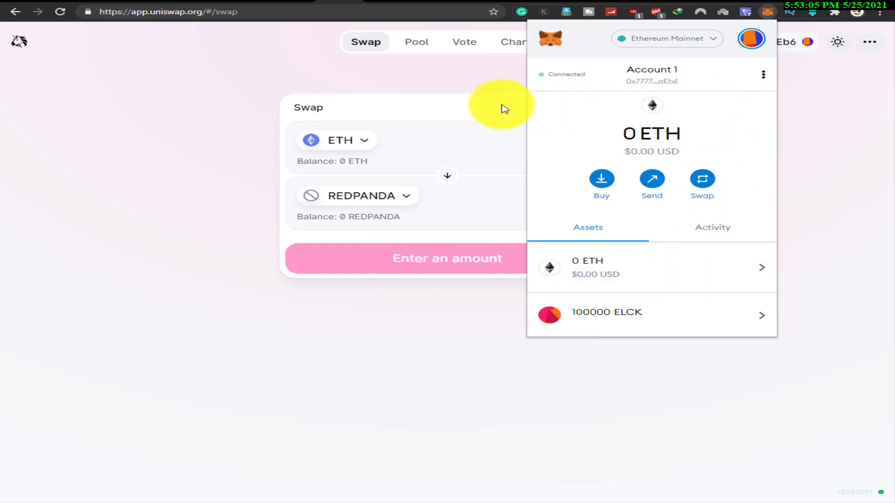
left_click(838, 95)
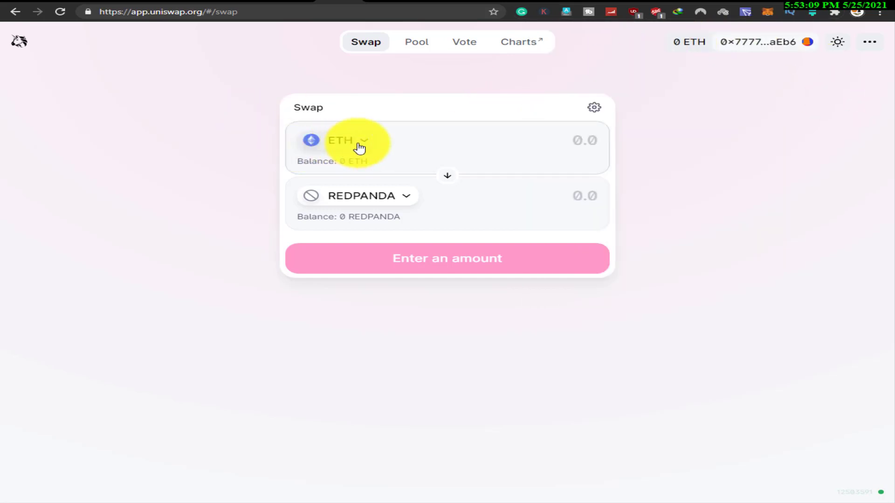
- Try a swap amount of 10 ETH, and then a receive amount of 100 REDPANDA
left_click(358, 164)
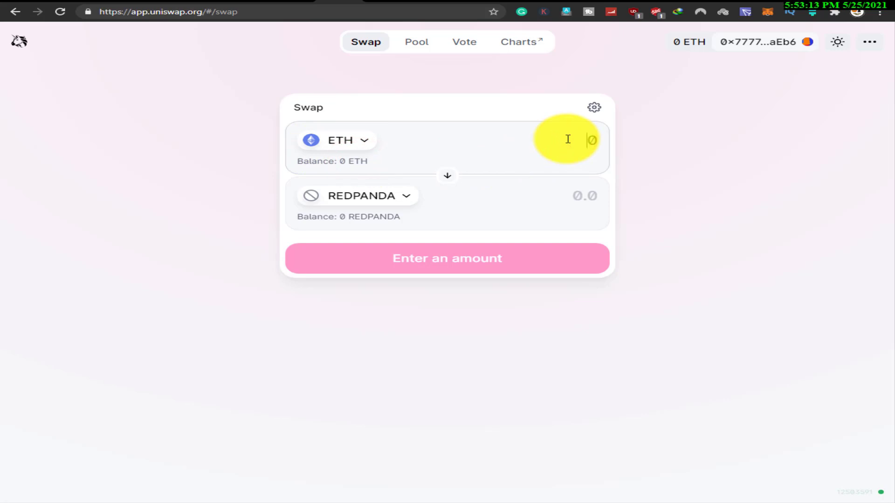
type("10")
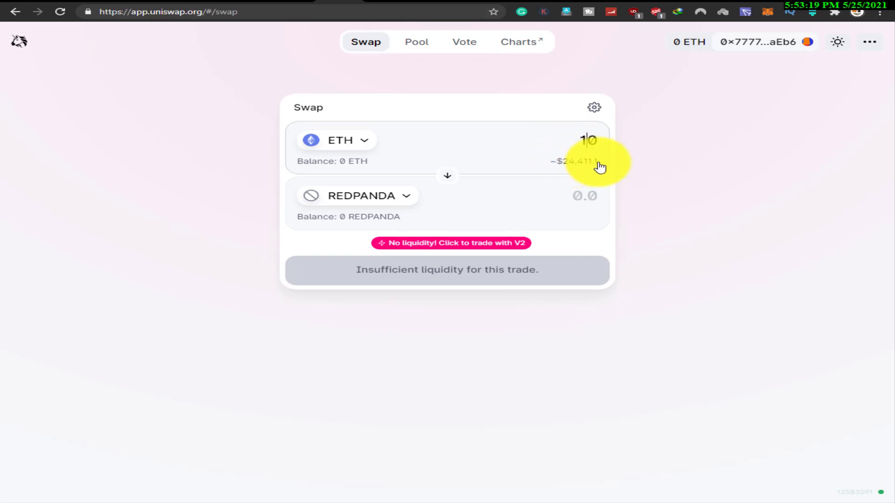
left_click(560, 197)
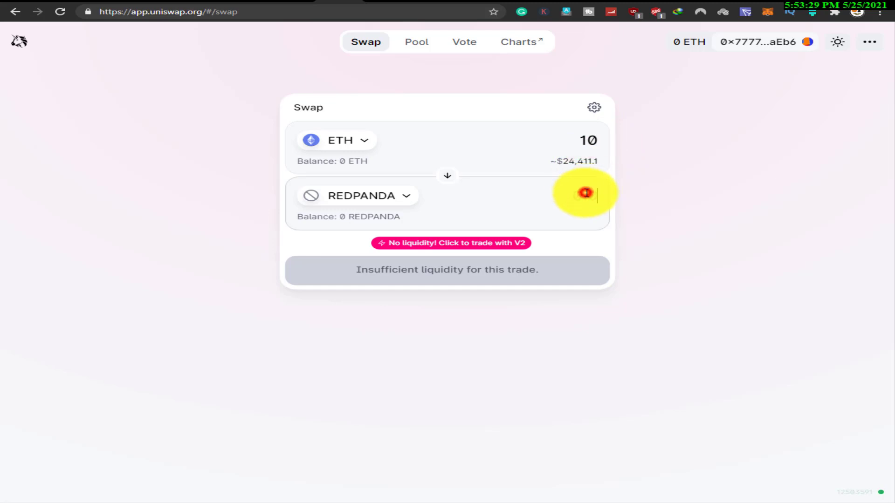
type("100")
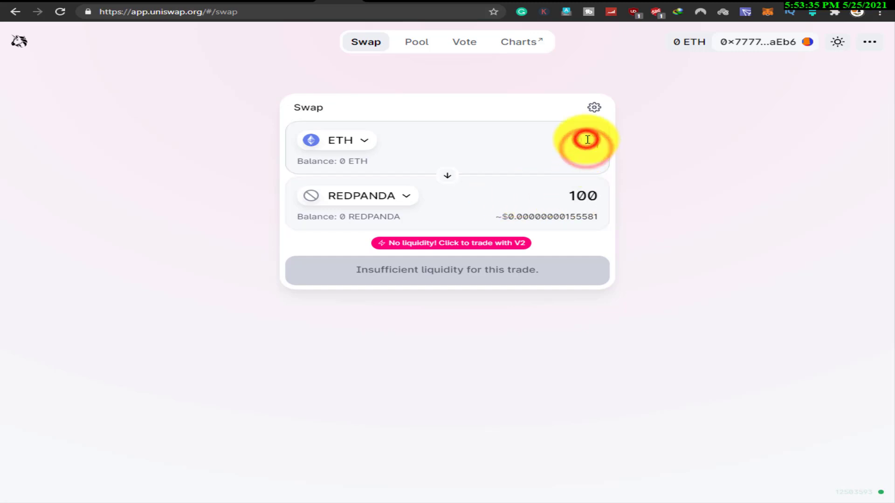
- Set the amount to pay to 1 ETH and change the trade to Uniswap V2
type("1")
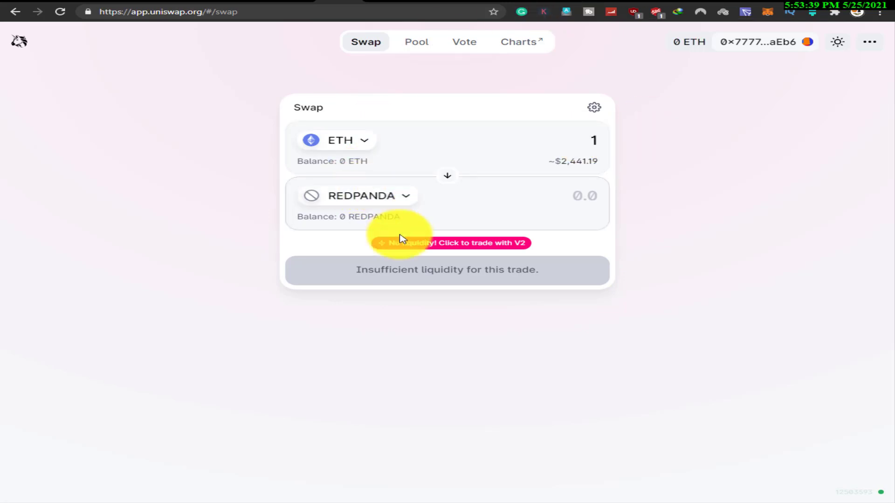
left_click(429, 244)
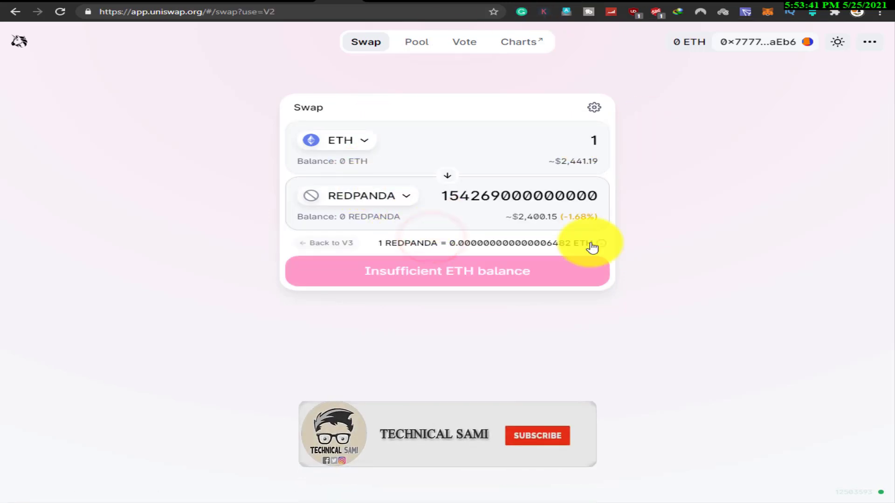